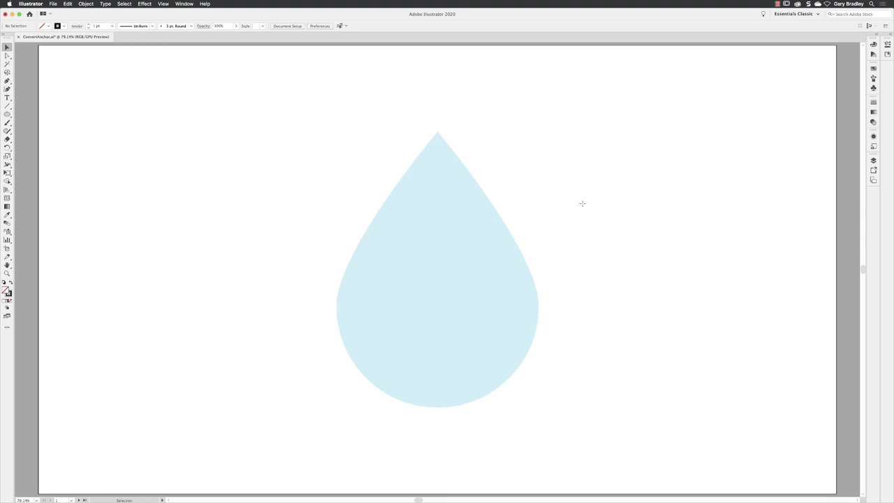
Draw a circle over the teardrop's round base and grab its top anchor to pull it toward the tip.
key("l")
left_click_drag(334, 231, 538, 393)
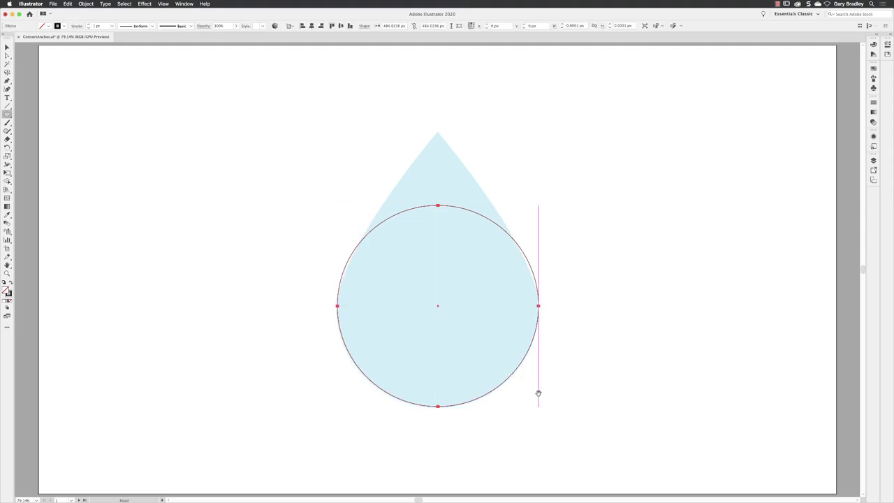
left_click(438, 206)
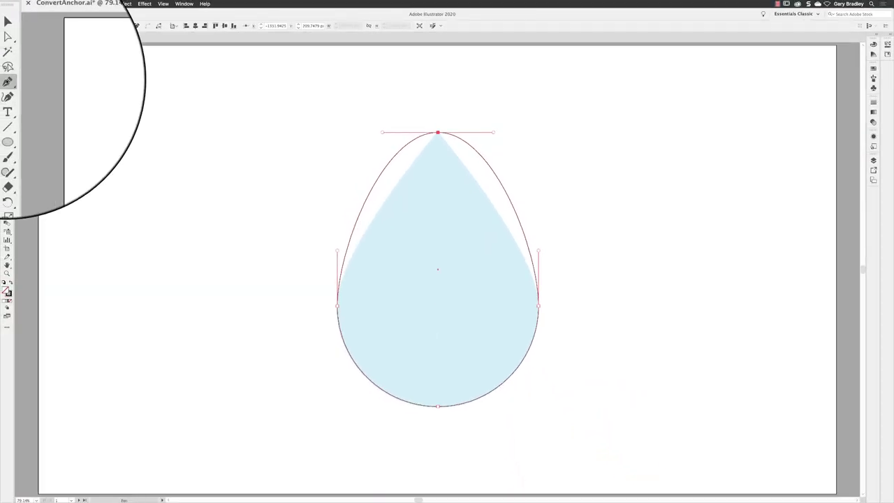
Pick the Anchor Point Tool from the Pen tool flyout.
left_click_drag(8, 81, 58, 107)
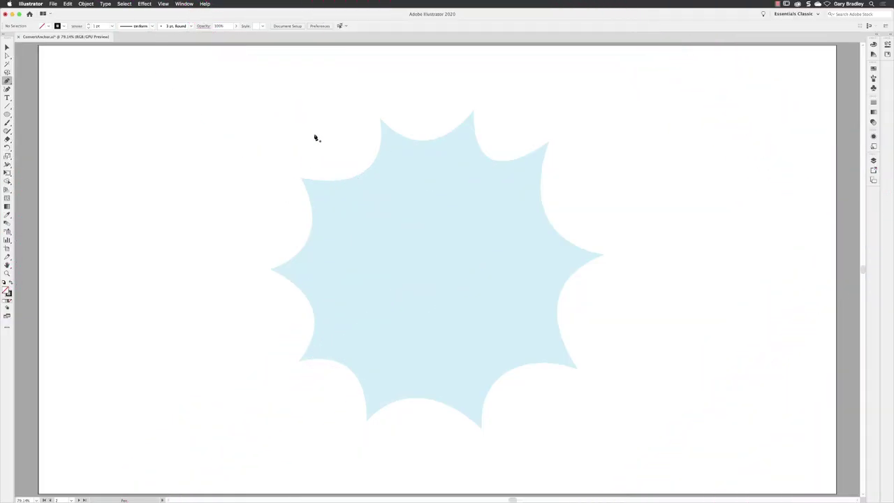
Pen a closed ten-sided straight polygon through all ten starburst tips.
left_click(301, 180)
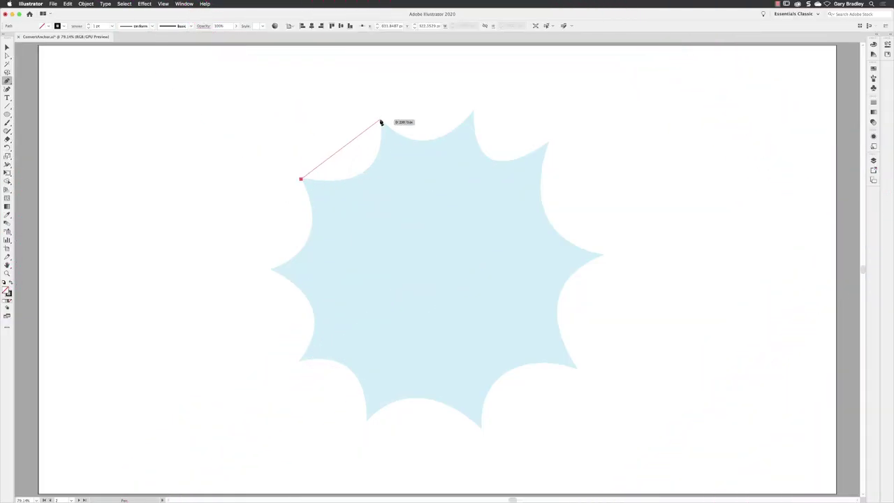
left_click(379, 120)
left_click(473, 111)
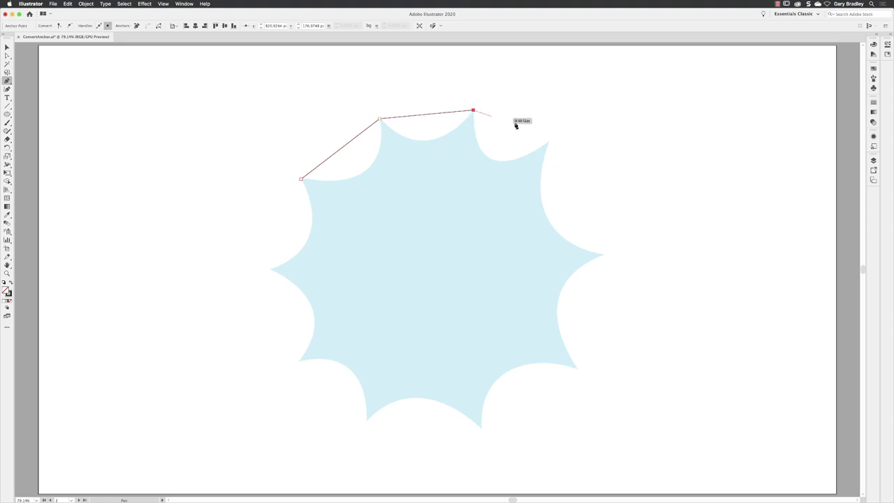
left_click(549, 142)
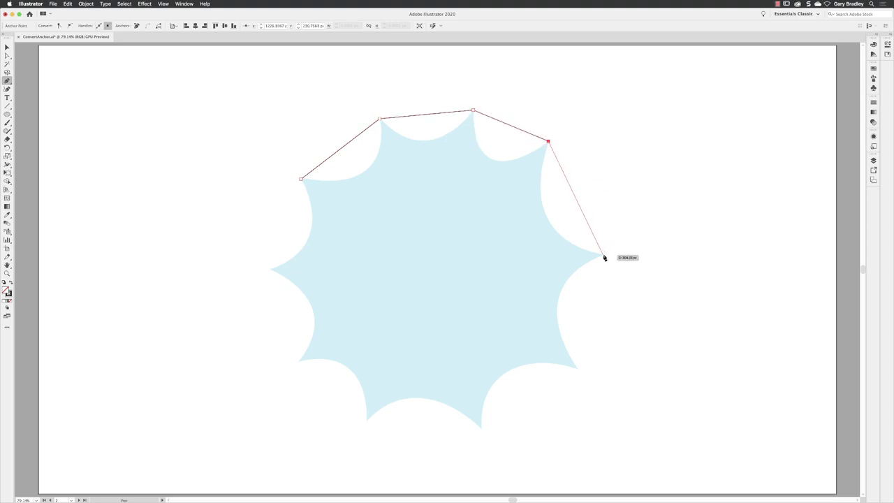
left_click(602, 254)
left_click(577, 369)
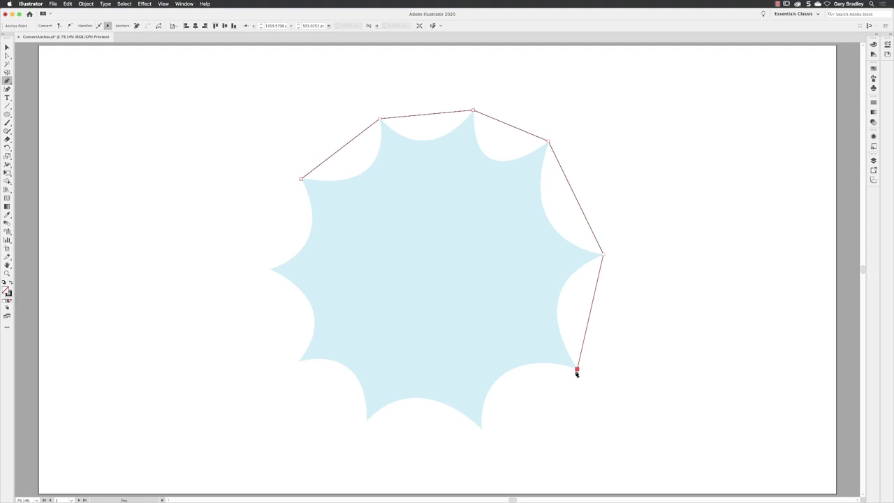
left_click(481, 427)
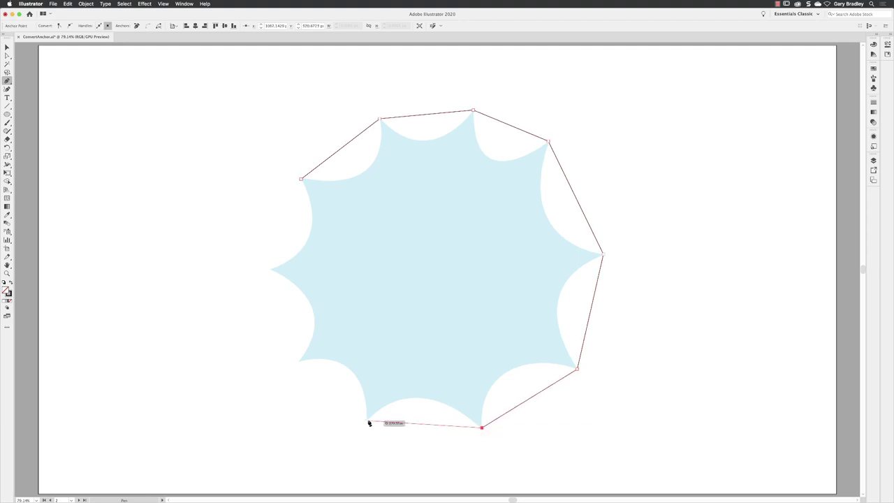
left_click(368, 419)
left_click(299, 361)
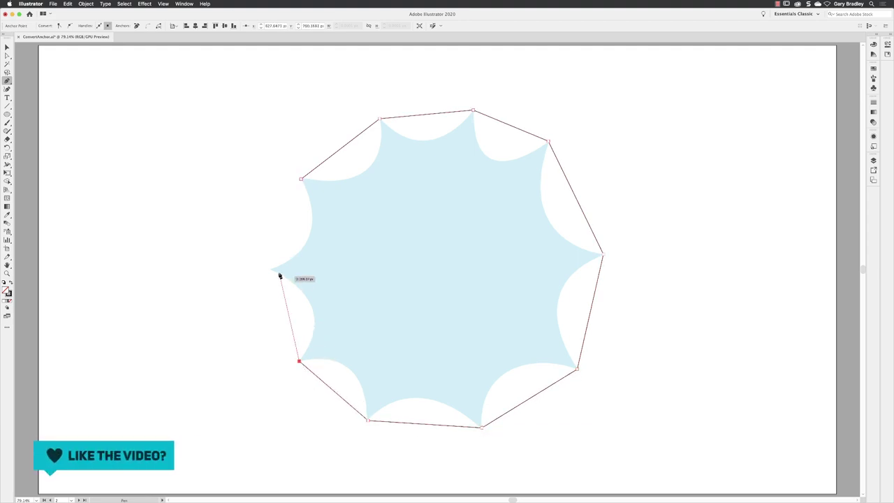
left_click(271, 270)
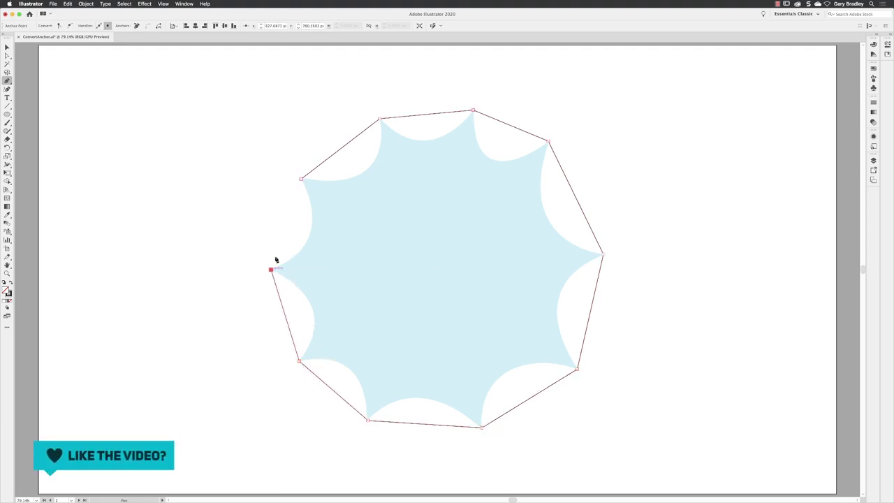
left_click(301, 180)
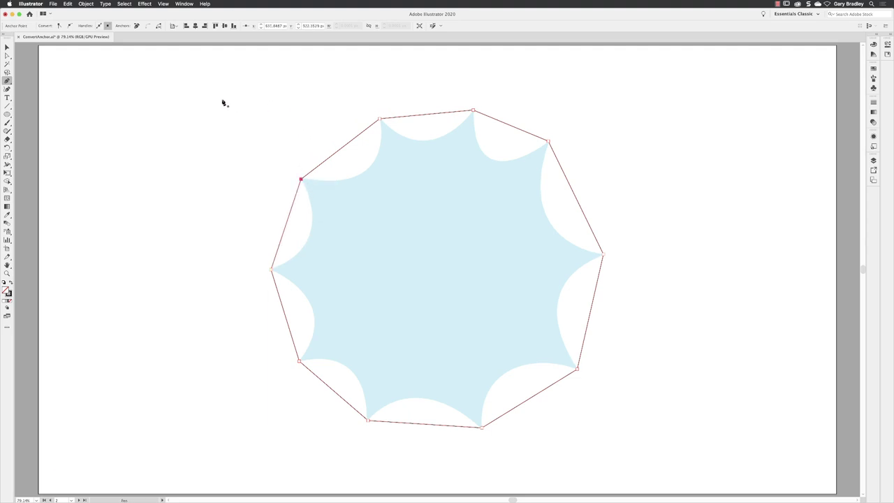
With the Anchor Point Tool, curve the top-right and lower-right sides into their notches.
left_click_drag(7, 80, 39, 107)
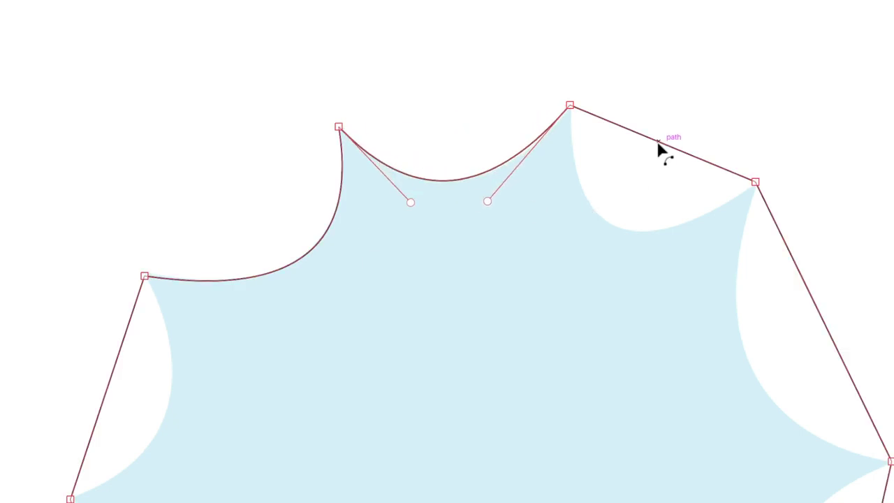
left_click_drag(657, 145, 620, 274)
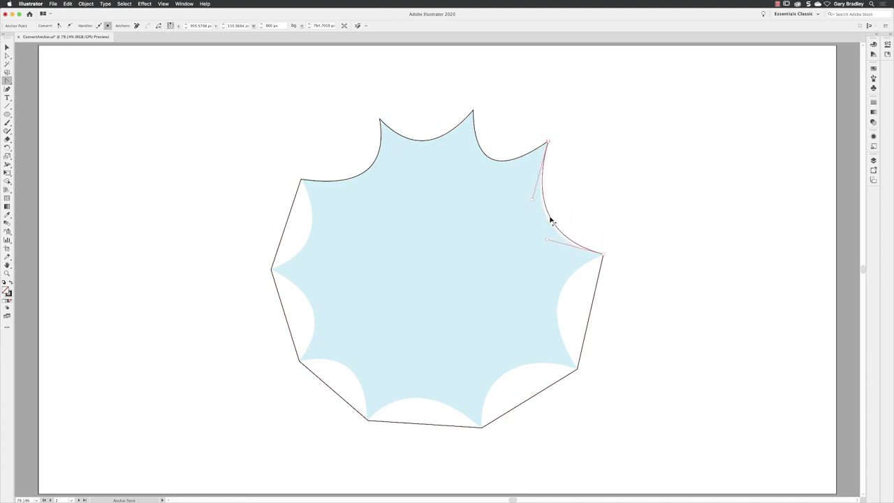
left_click_drag(551, 221, 549, 221)
left_click_drag(591, 314, 558, 298)
left_click_drag(532, 403, 510, 375)
Bend the bottom, lower-left and left sides inward to follow the template notches.
left_click_drag(417, 427, 422, 402)
left_click_drag(334, 393, 354, 368)
left_click_drag(285, 317, 315, 314)
left_click_drag(286, 227, 310, 237)
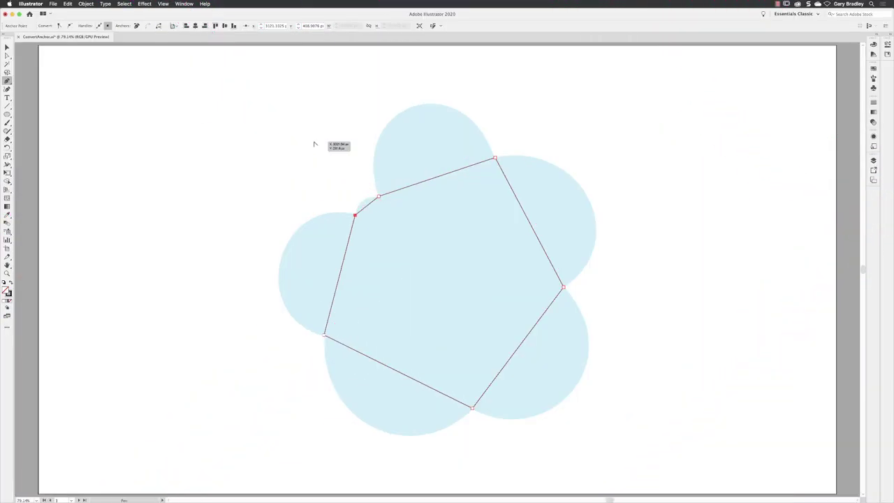
Using Shift+C, curve segments into the small upper-left bump, the top lobe and the left lobe.
key("shift+c")
left_click_drag(367, 211, 361, 202)
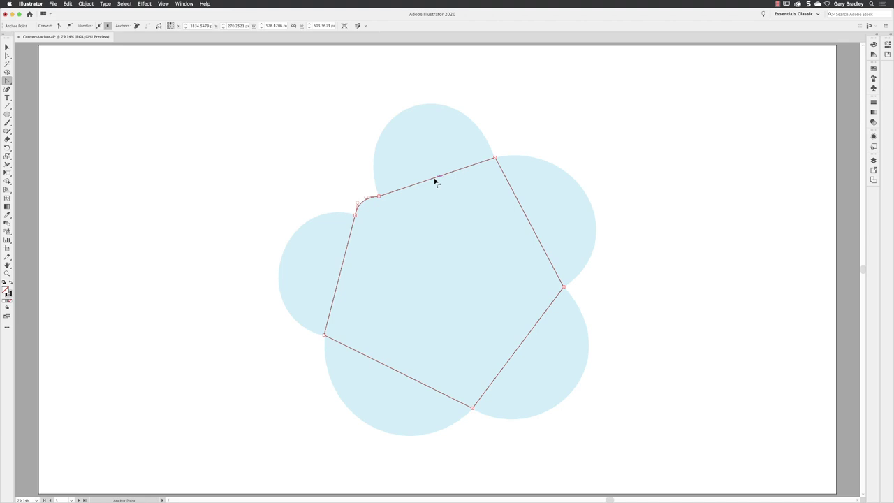
left_click_drag(435, 181, 412, 110)
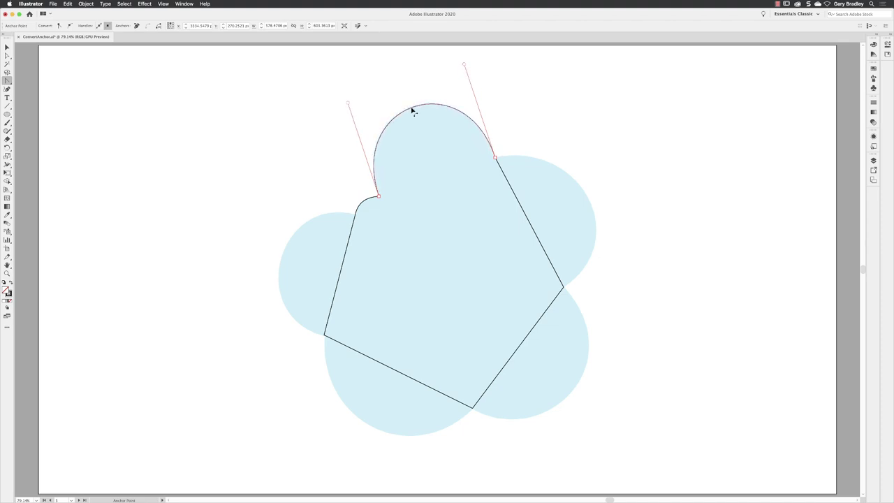
left_click_drag(413, 110, 412, 110)
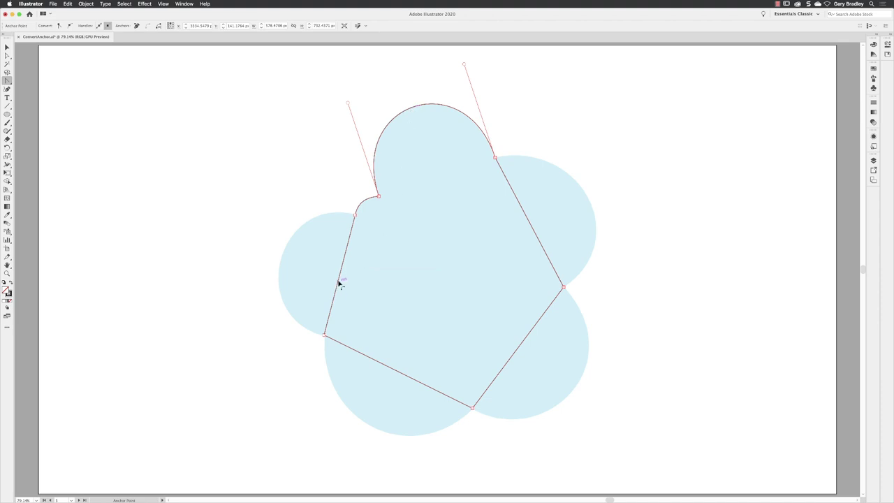
left_click_drag(340, 282, 280, 267)
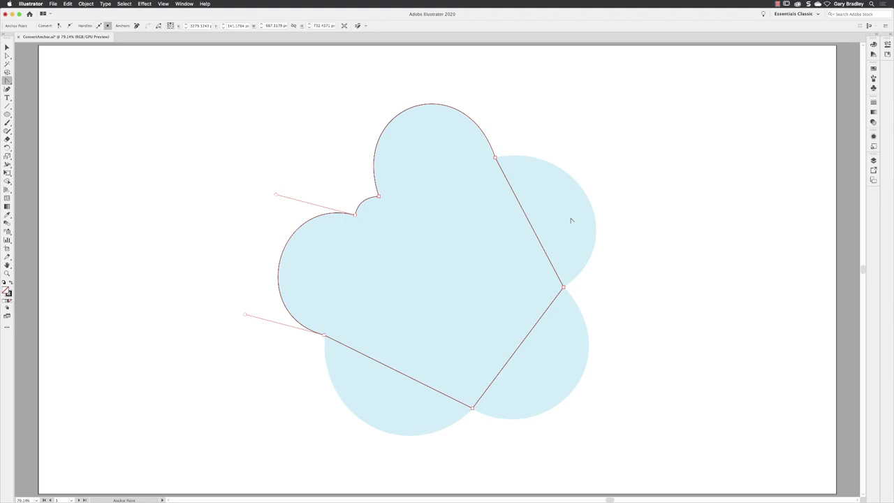
Bulge the right, lower-right and bottom segments into lobes and fine-tune them to the template.
left_click_drag(531, 222, 577, 144)
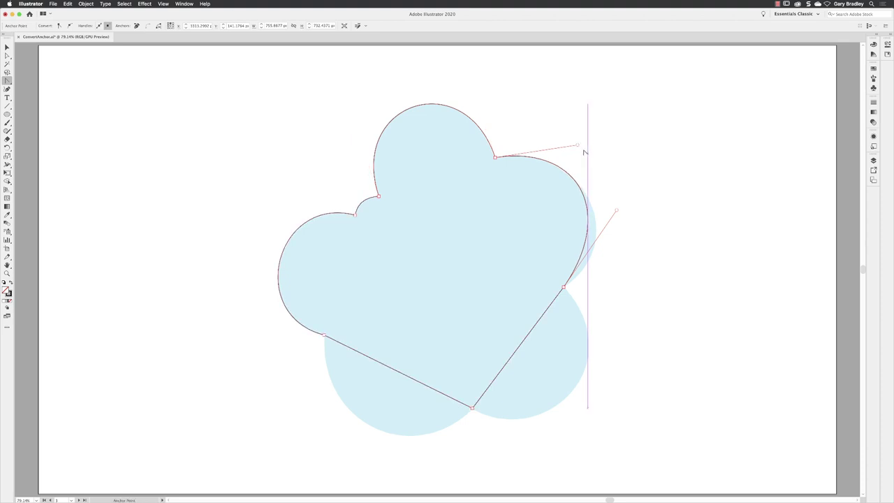
left_click_drag(617, 211, 636, 233)
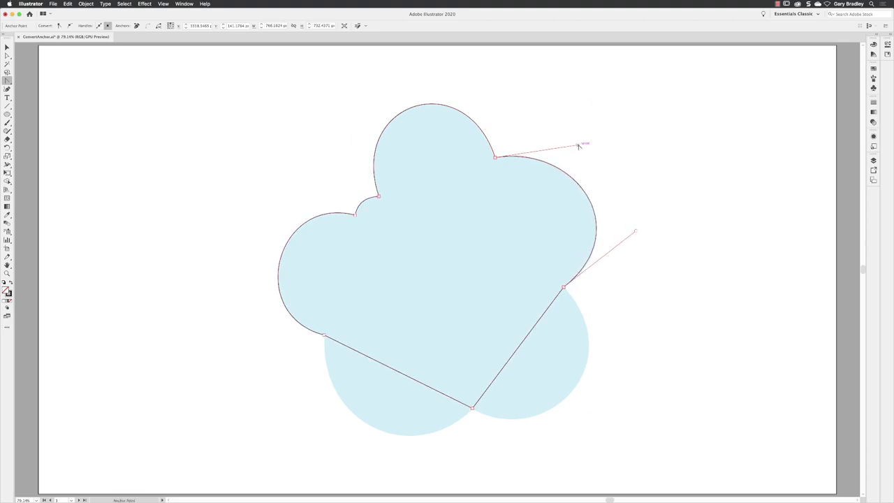
left_click_drag(579, 146, 574, 142)
left_click_drag(517, 349, 622, 352)
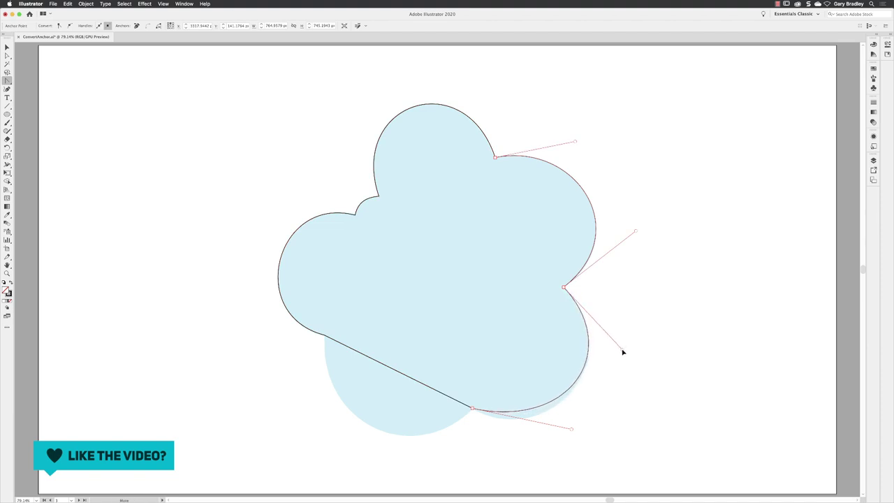
left_click_drag(571, 428, 564, 453)
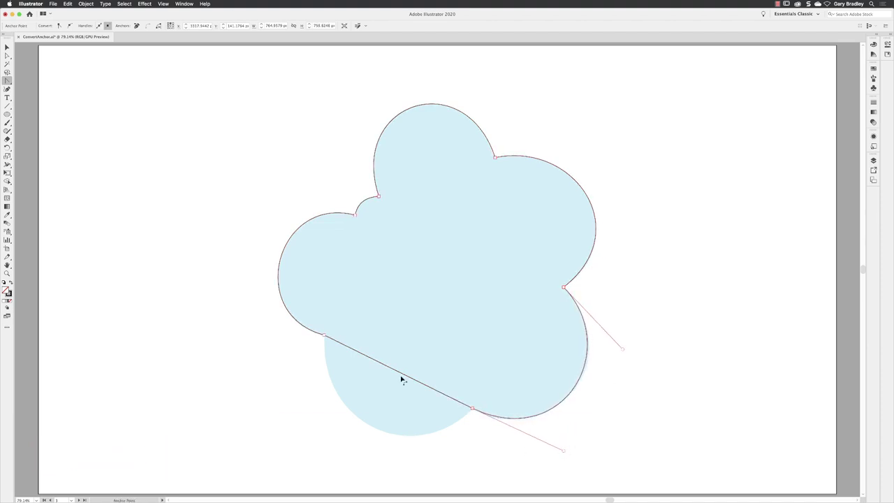
left_click_drag(401, 375, 319, 410)
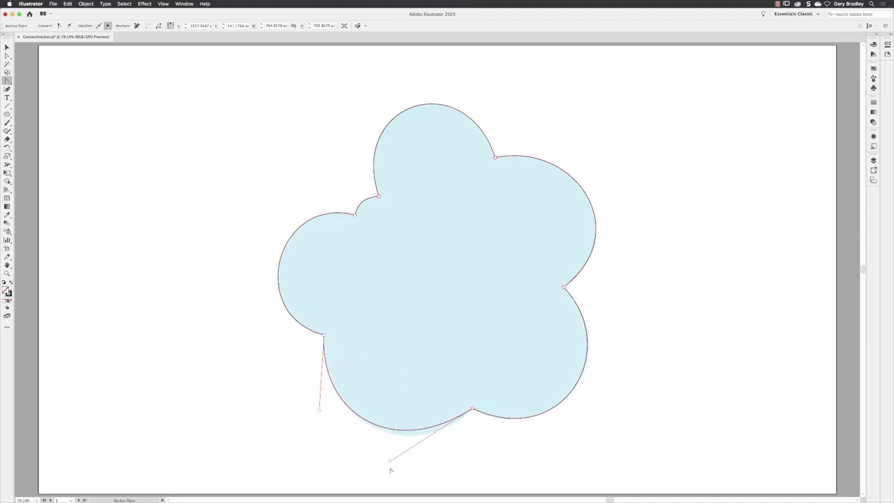
left_click_drag(390, 463, 409, 473)
mouse_move(319, 411)
left_mouse_down()
mouse_move(309, 415)
mouse_move(317, 413)
left_mouse_up()
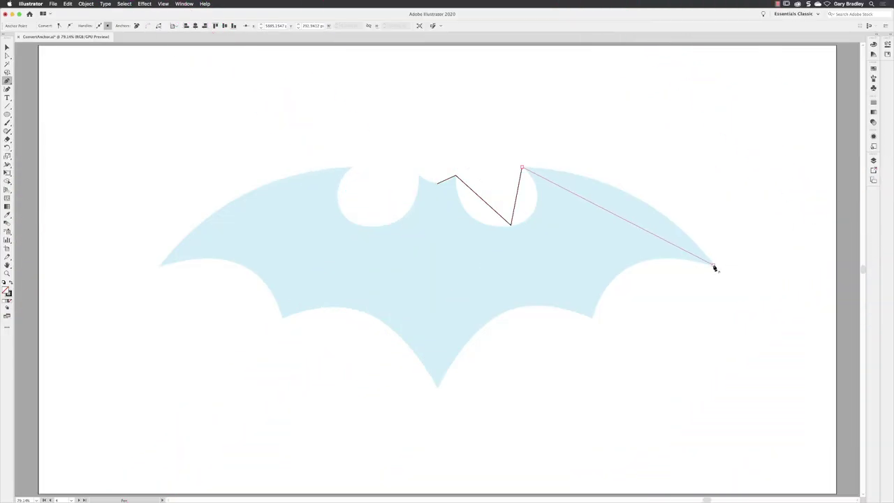
Trace the bat's right half from wing tip to bottom tip with curved top and lower edges.
left_click(713, 265)
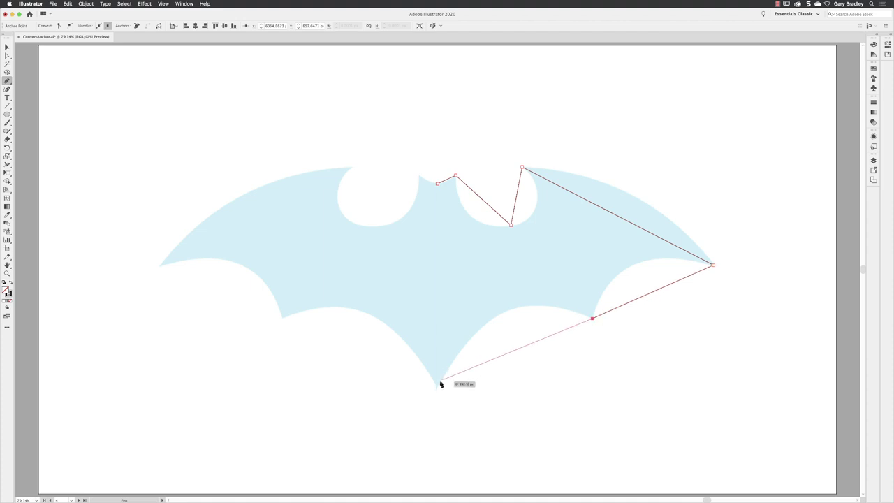
left_click(437, 387)
left_click_drag(511, 225, 565, 215)
left_click_drag(522, 168, 554, 219)
left_click_drag(592, 317, 634, 266)
left_click_drag(437, 387, 469, 321)
Make a mirrored copy of the right half with the Reflect tool to form the left half.
left_click(482, 333)
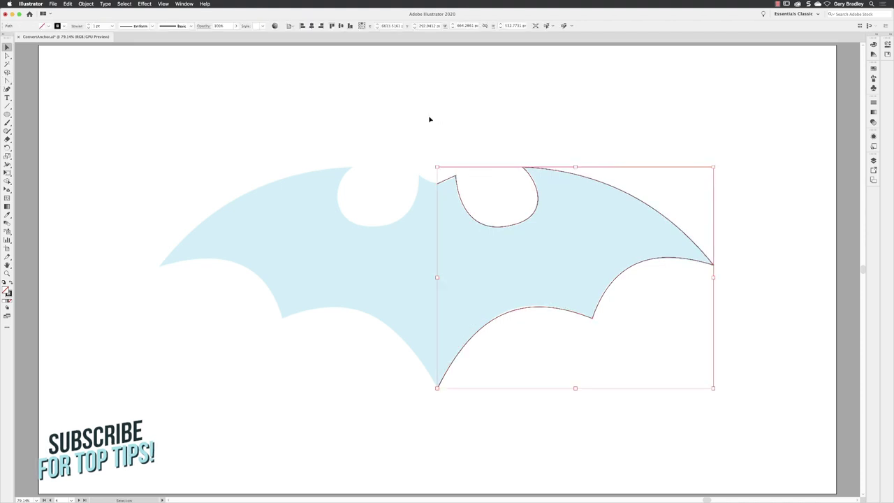
left_click(7, 147)
double_click(7, 148)
left_click(482, 291)
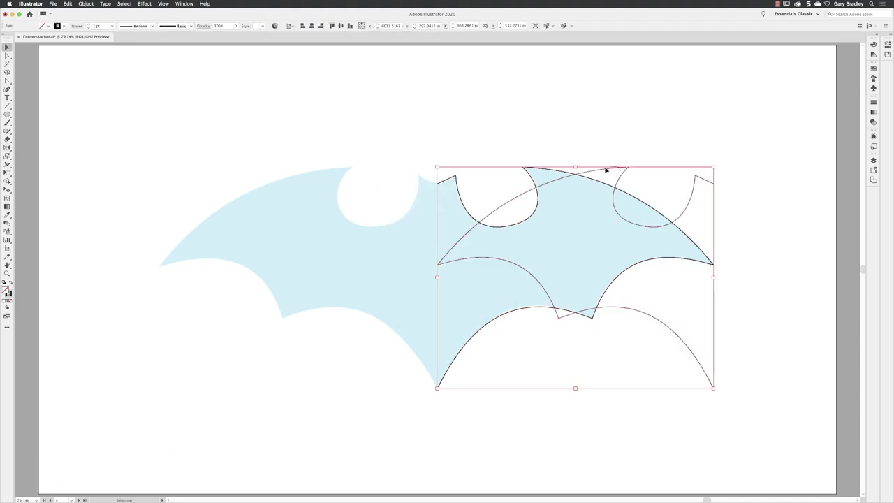
Join both halves via Object > Path > Join and reshape the top notch between the ears.
left_click(336, 174, "shift")
left_click(86, 3)
mouse_move(109, 160)
left_click(179, 161)
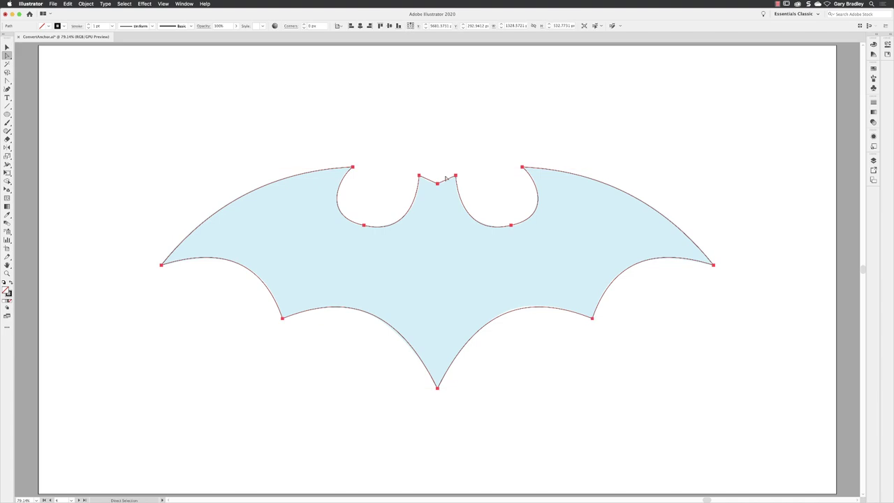
key("shift+c")
left_click_drag(451, 175, 438, 186)
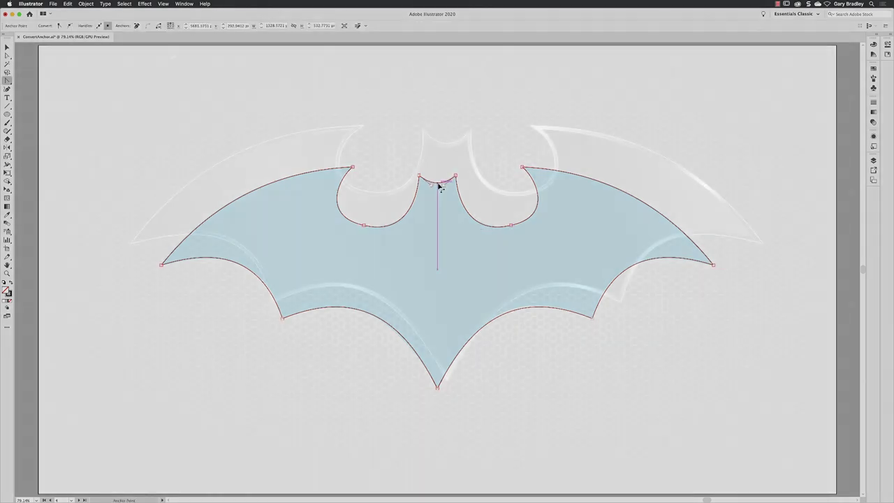